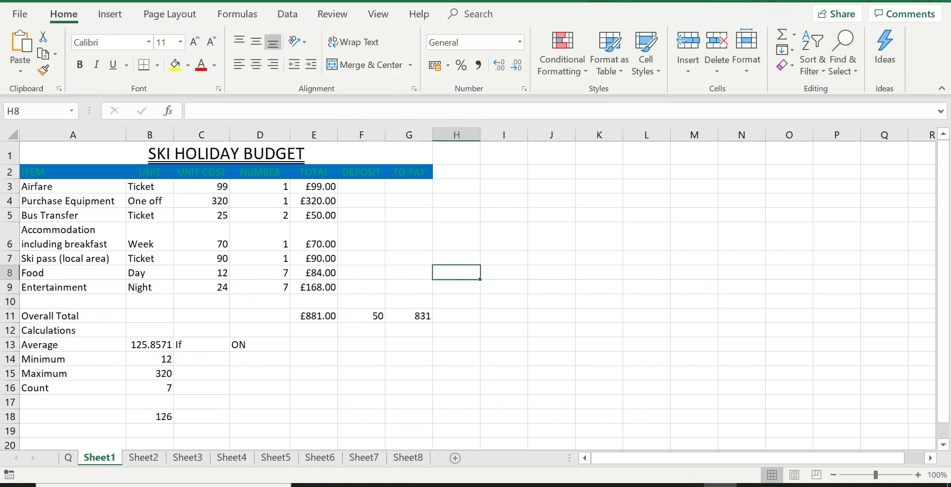
Step: Select the SKI HOLIDAY BUDGET title cell, then switch to the Q sheet showing the question
click(226, 154)
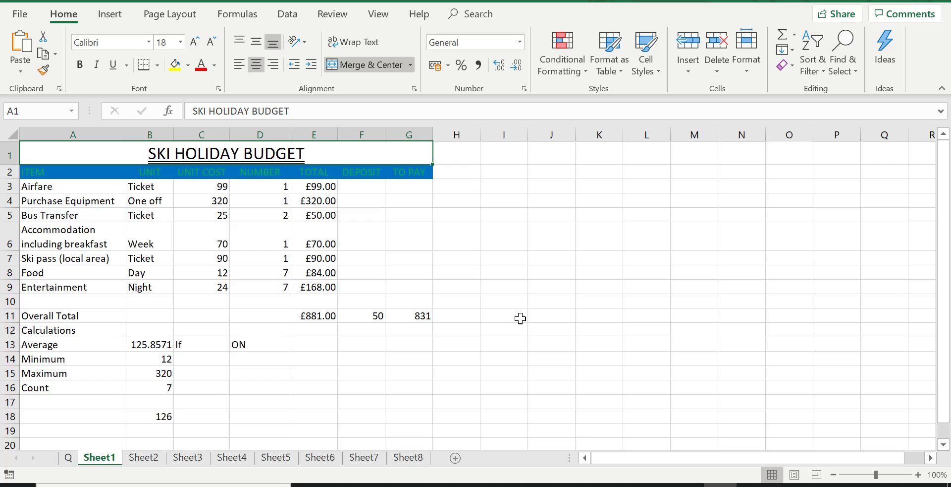
click(69, 456)
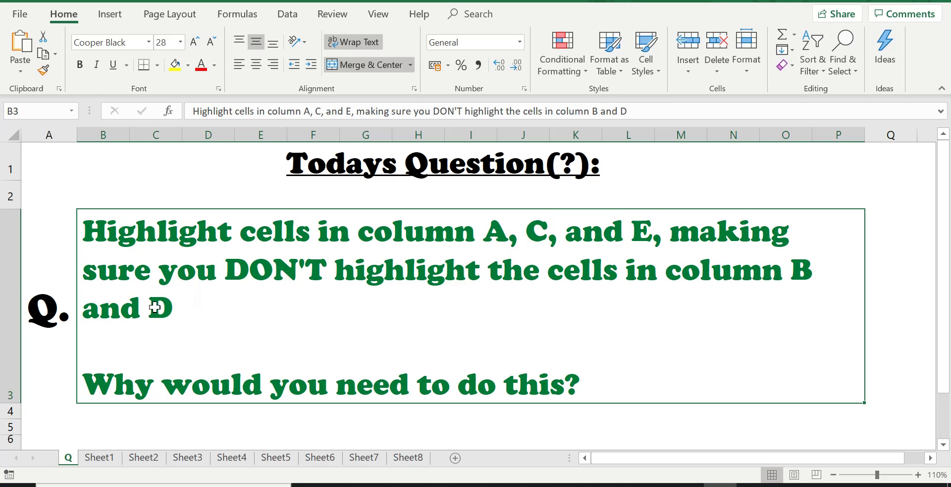
Step: Back on Sheet1, select A3:A9, then C3:C9, then E3:E9 without Ctrl, each replacing the last
click(104, 459)
click(237, 300)
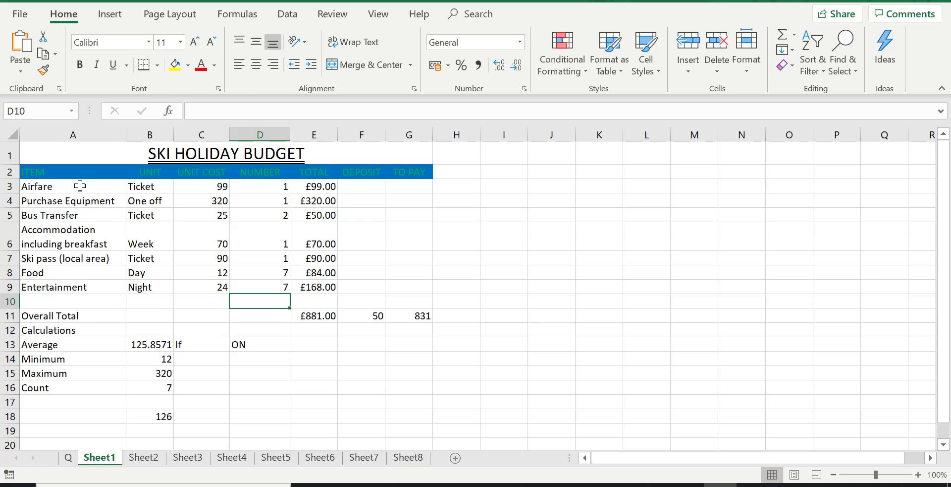
drag(82, 184, 88, 287)
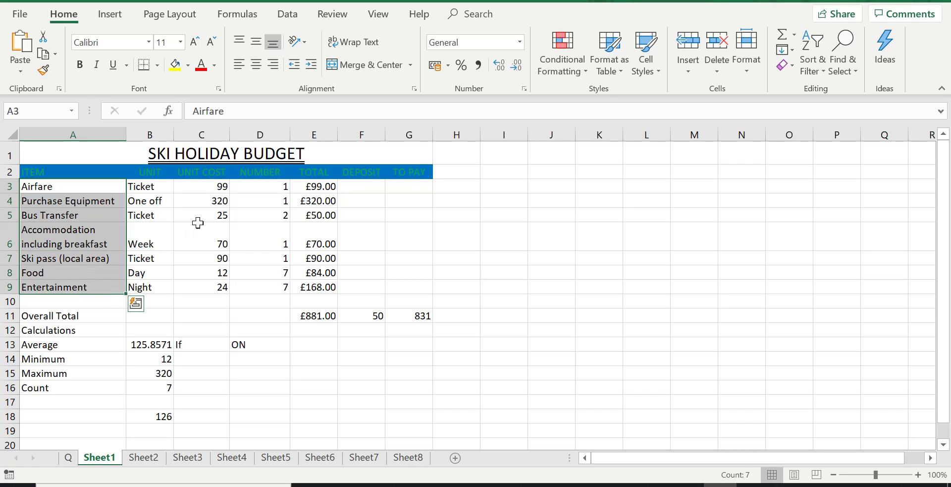
drag(201, 186, 202, 287)
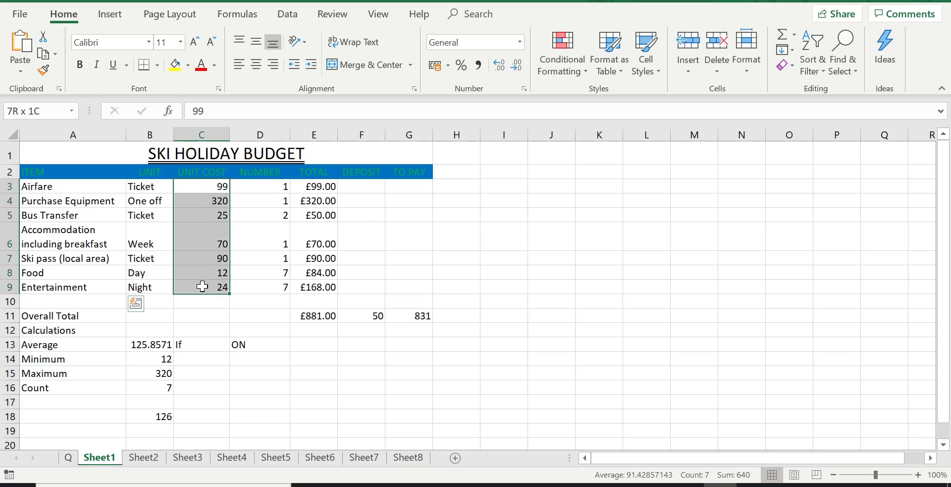
drag(318, 187, 320, 287)
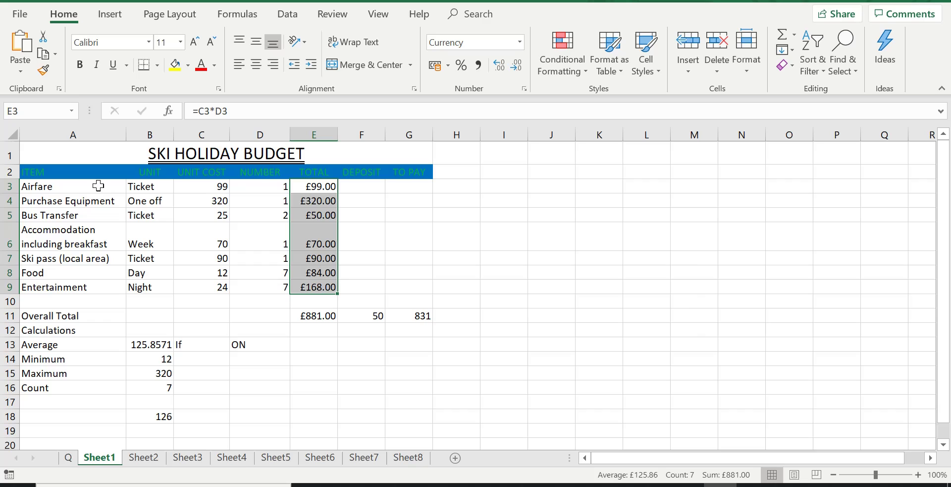
Step: Select A3:A9, then Ctrl-add C3:C9 and E3:E9 to the same selection
click(98, 185)
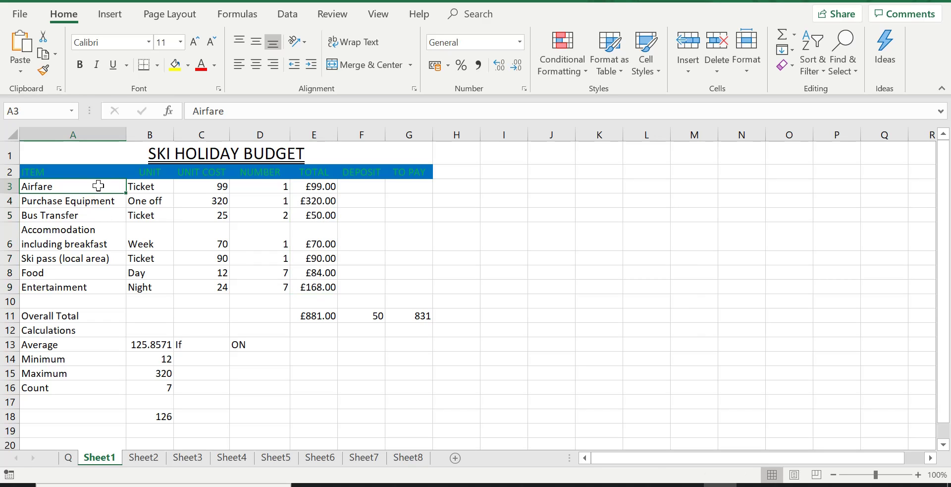
drag(99, 186, 93, 285)
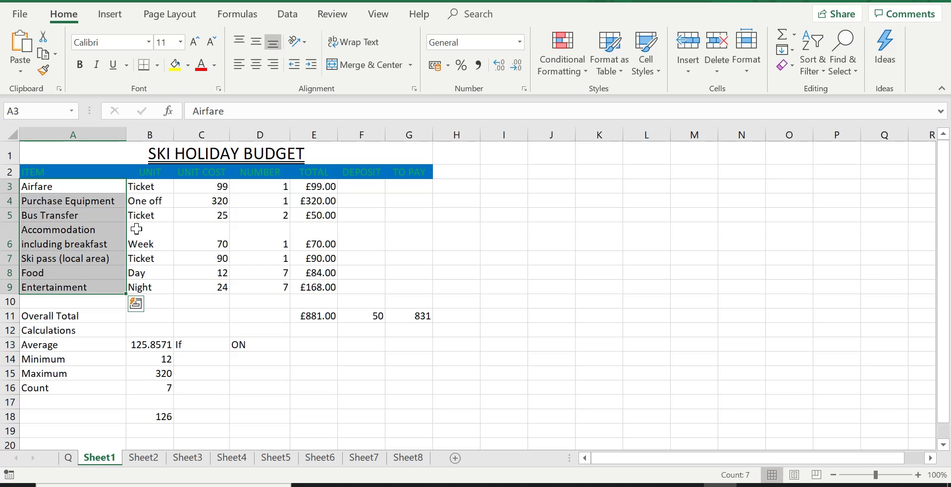
drag(209, 185, 212, 283)
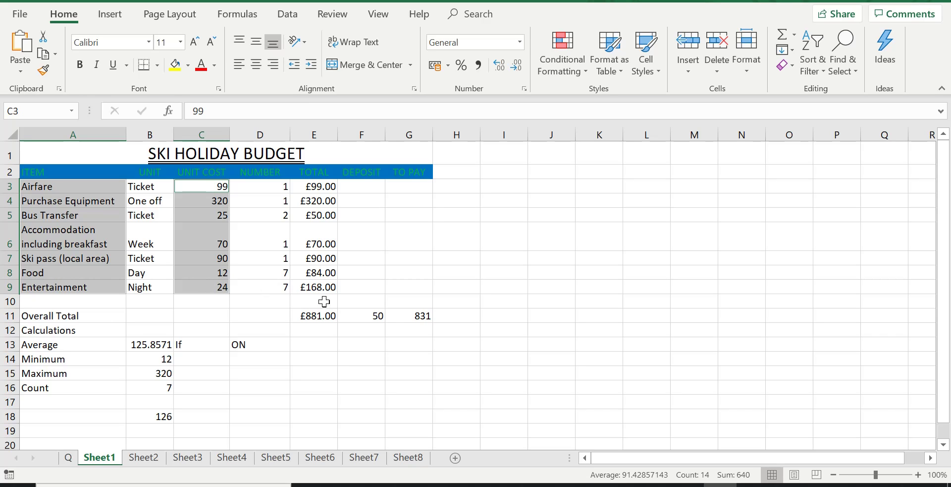
drag(320, 186, 318, 282)
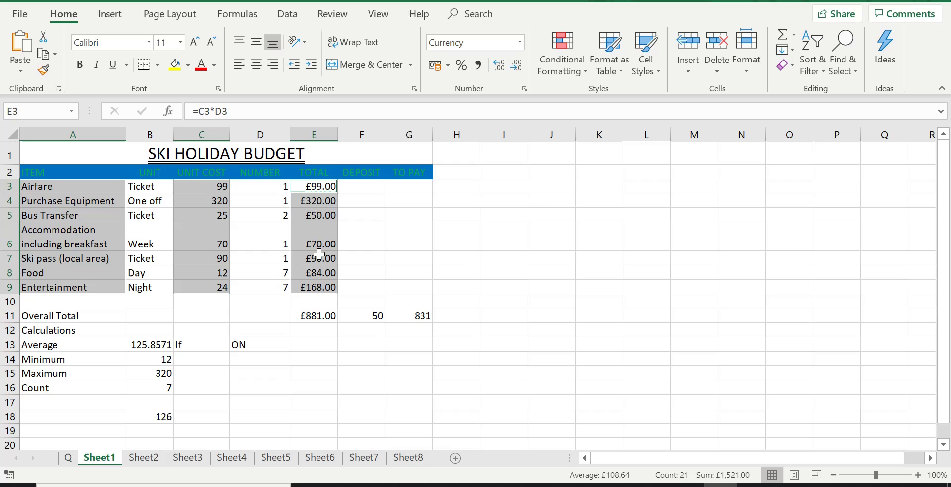
Step: Paste the Shift and Ctrl keys photo at N6 and move it beside the table in columns J–L
click(527, 277)
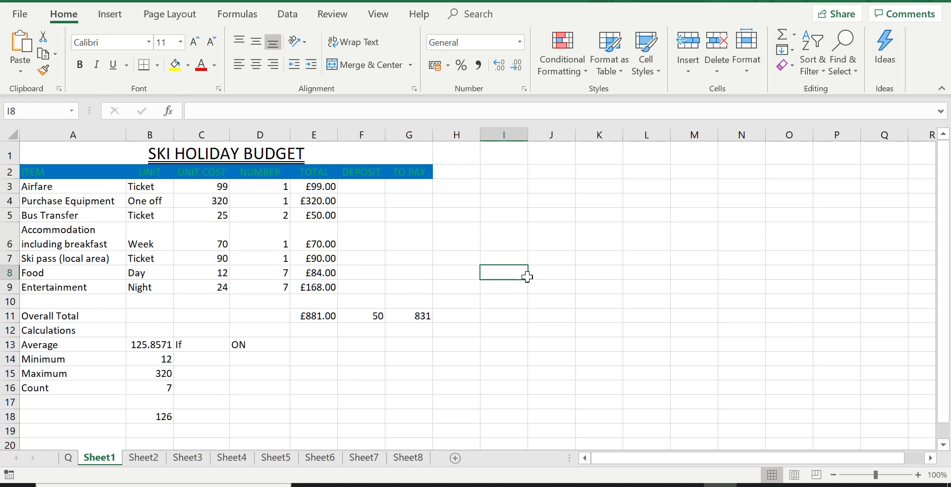
key(ctrl+Home)
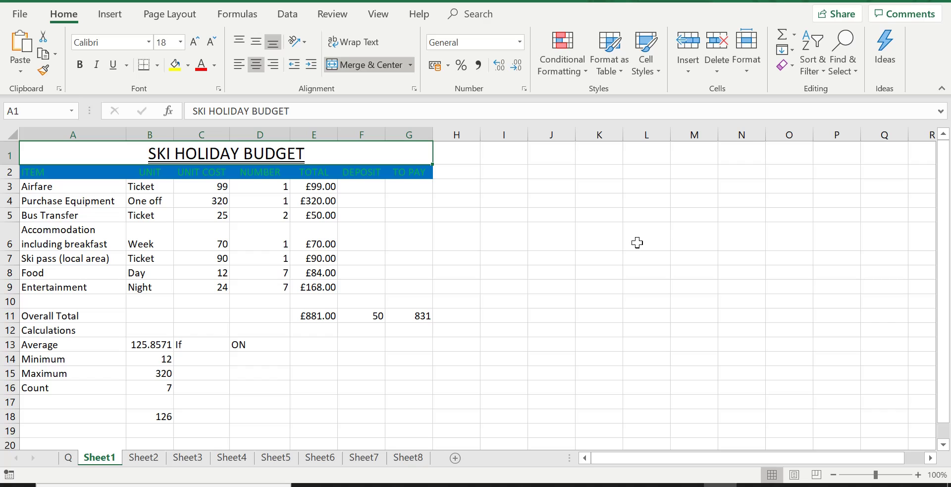
right_click(743, 233)
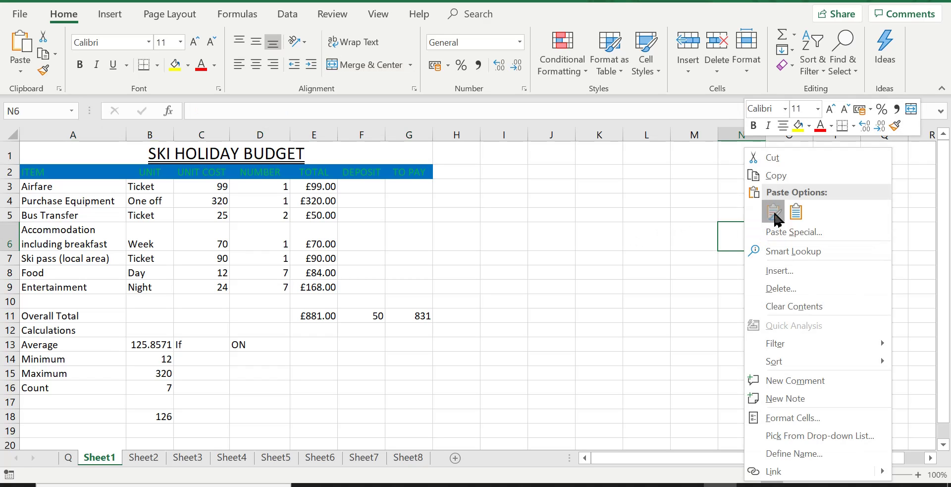
click(774, 211)
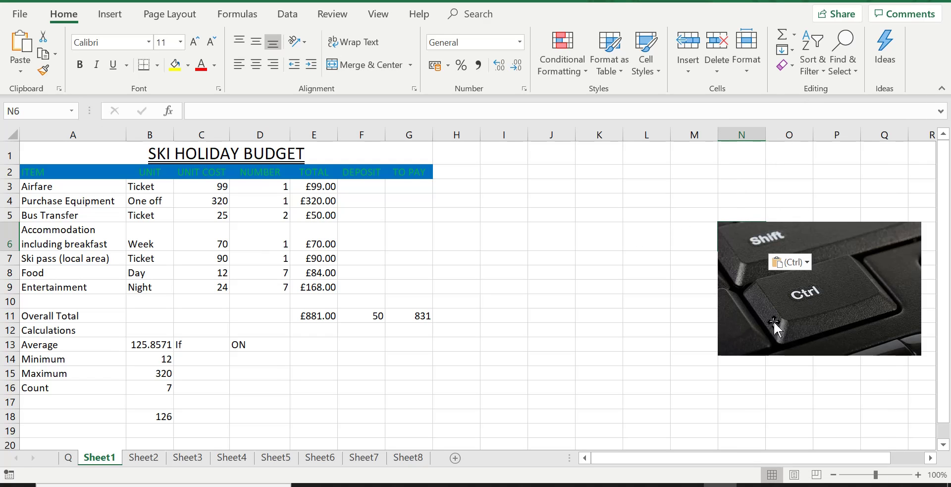
drag(816, 300, 661, 263)
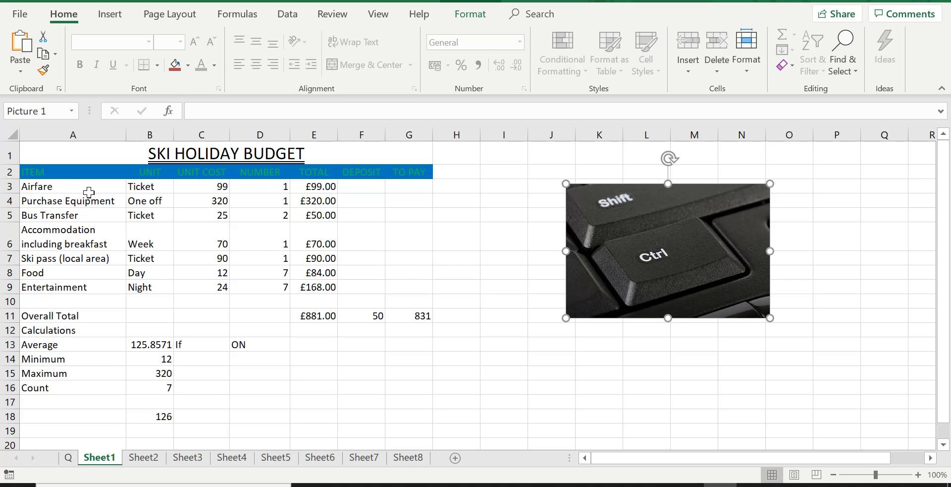
Step: Select A3:A9, then Ctrl-drag C3:C9 and E3:E9 to add them
drag(80, 185, 85, 287)
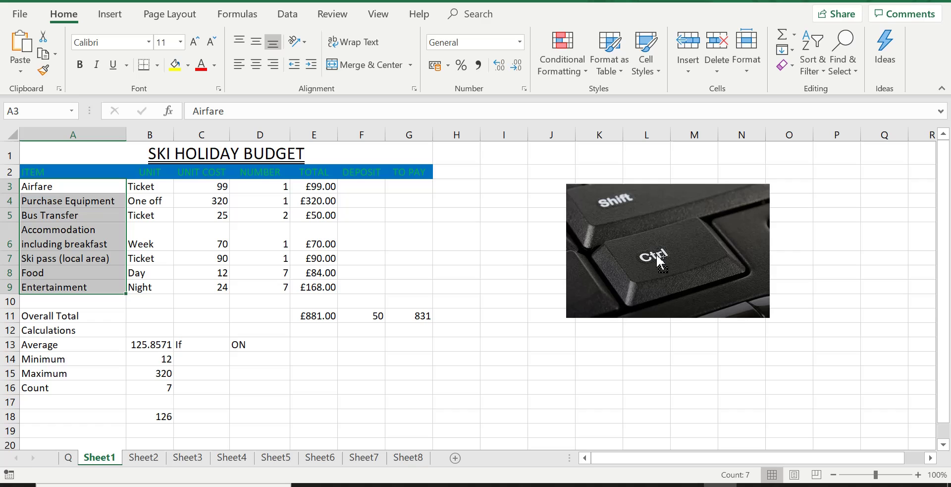
drag(202, 186, 204, 284)
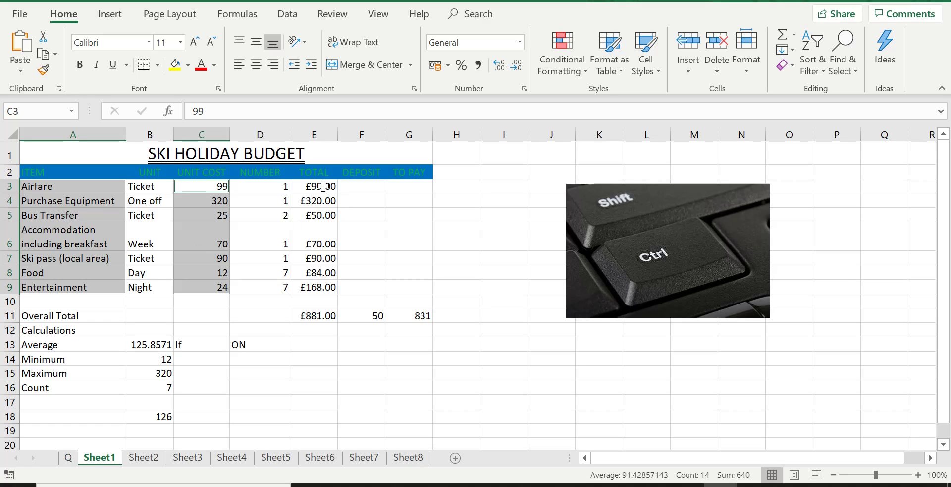
drag(323, 186, 318, 281)
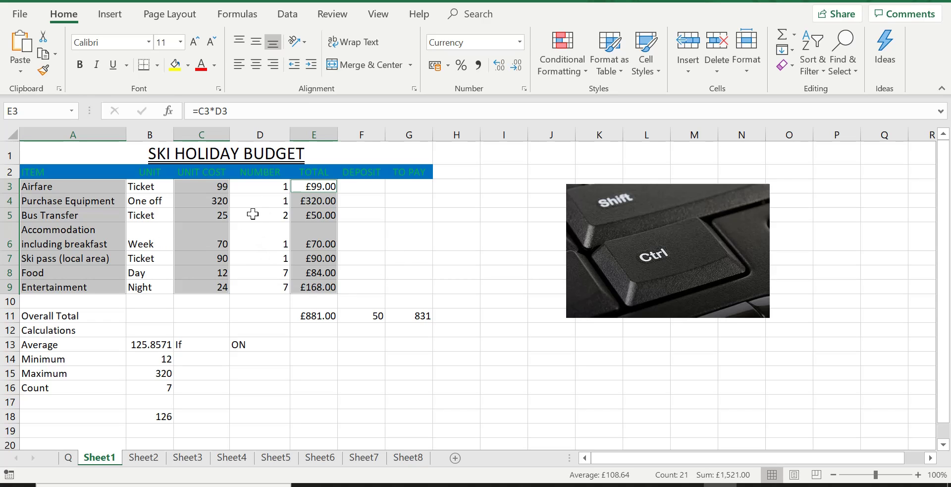
click(70, 458)
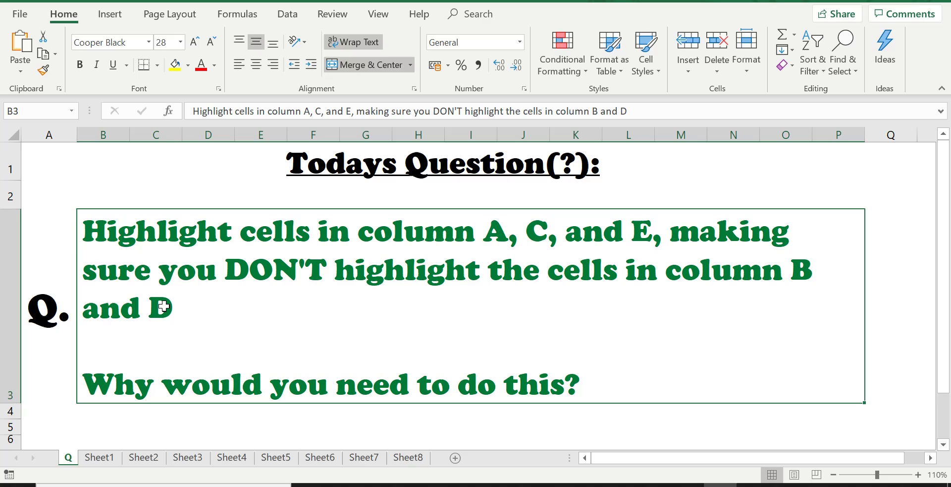
click(101, 457)
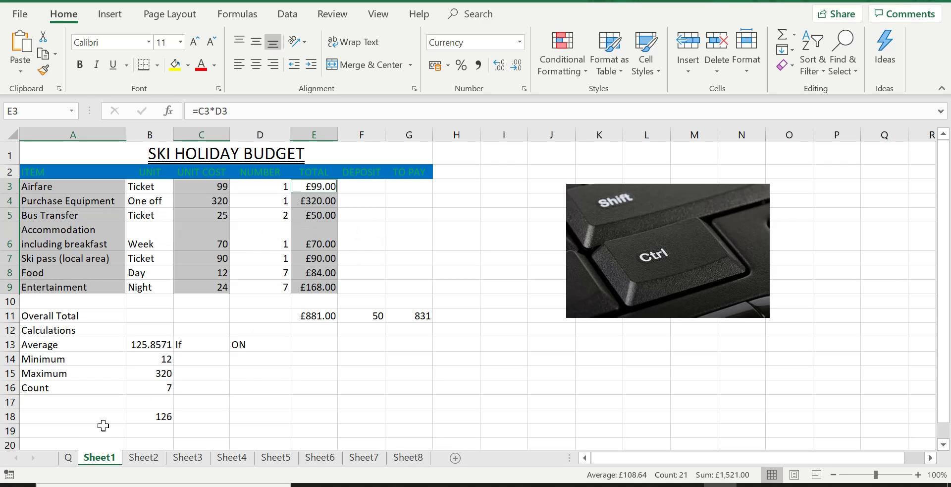
click(69, 456)
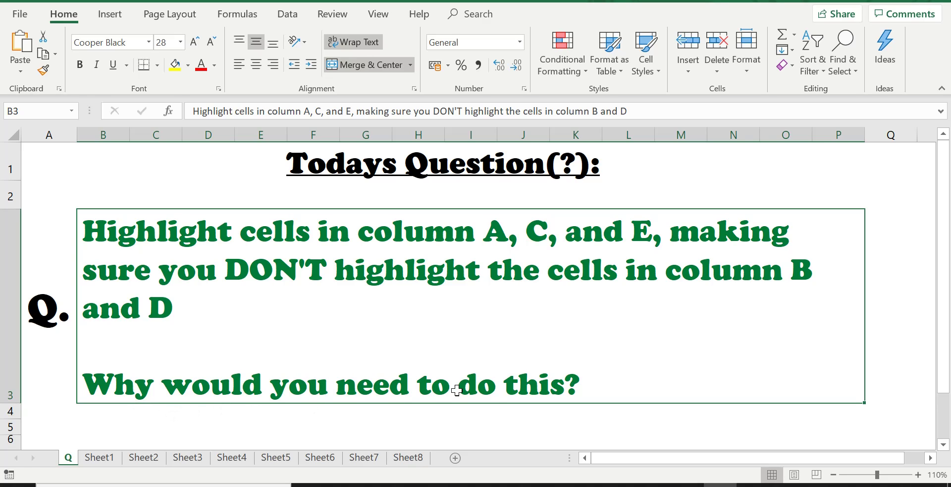
click(98, 457)
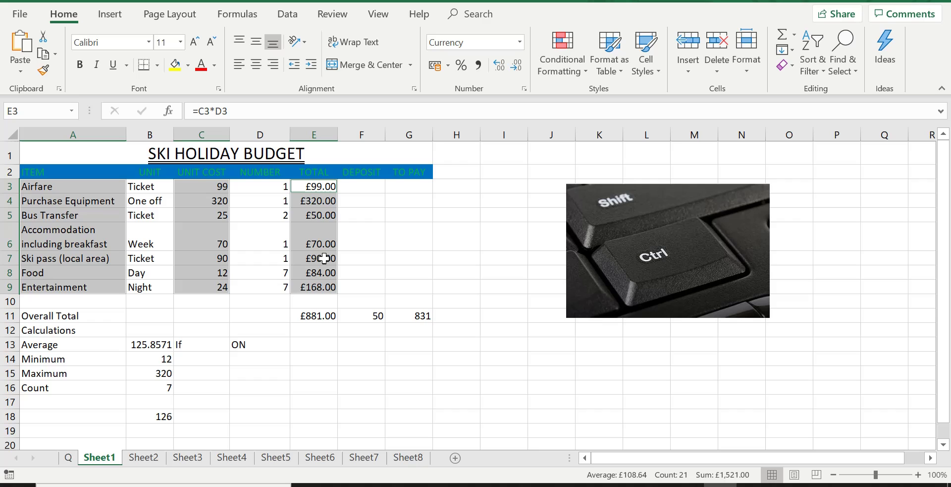
Step: Apply bold, italic and underline to the item names in A3:A9, then remove all three again
click(391, 244)
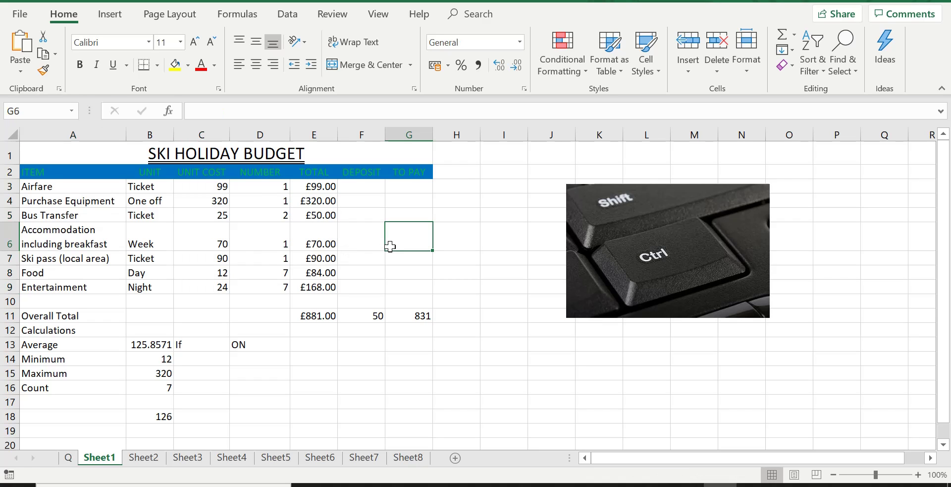
drag(97, 187, 97, 283)
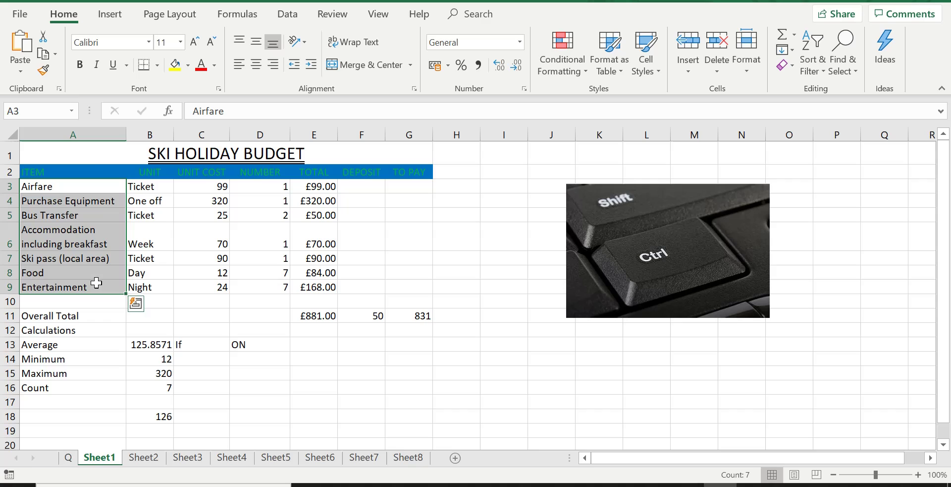
click(79, 64)
click(97, 64)
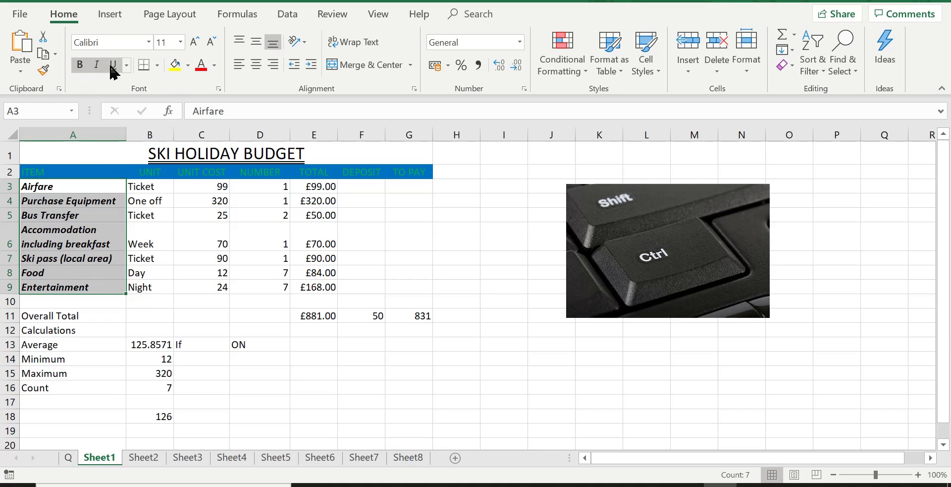
click(113, 65)
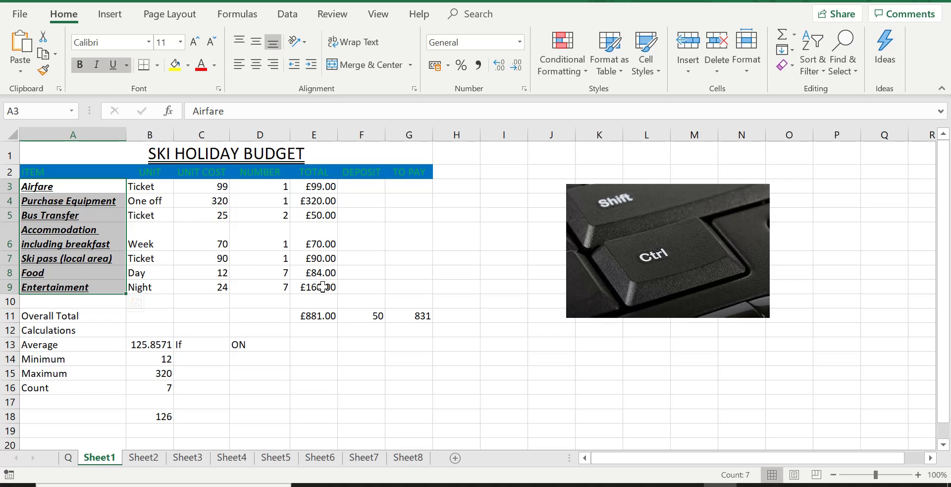
key(ctrl+u)
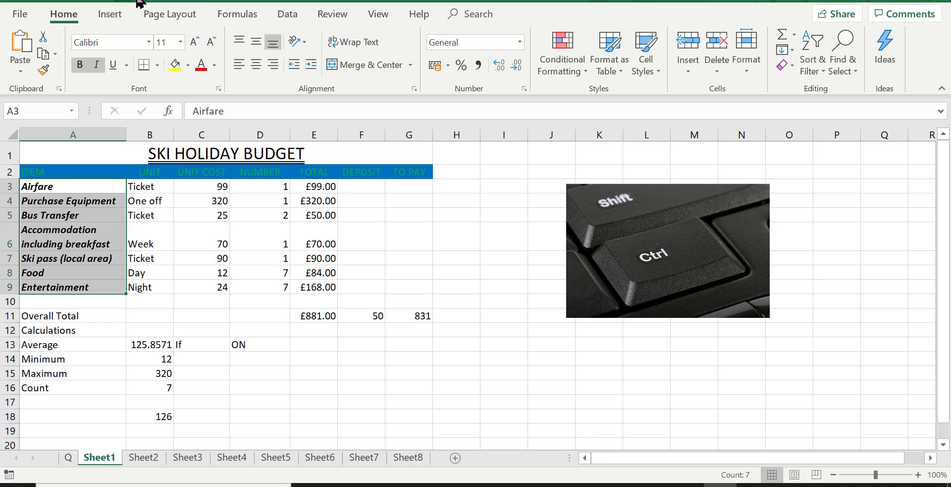
click(189, 244)
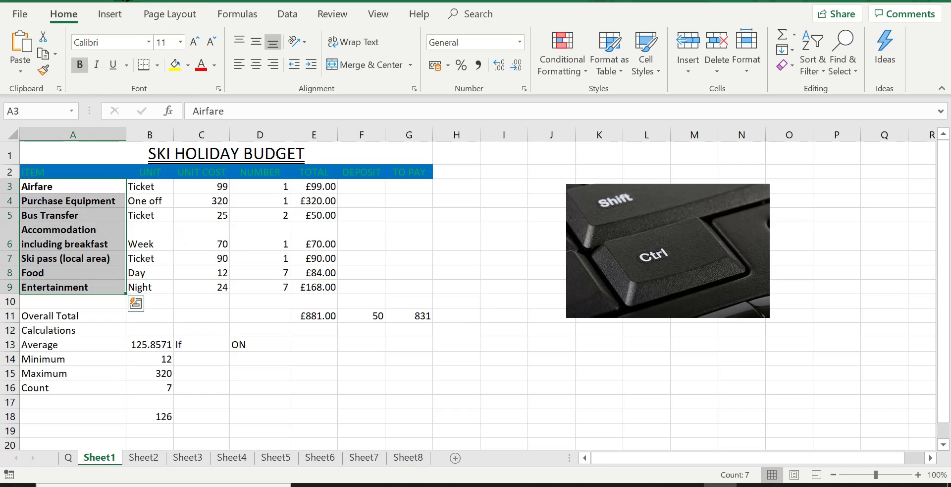
key(ctrl+b)
Step: Select A3:A9 and Ctrl-add C3:C9 and E3:E9 to the selection
click(187, 228)
click(97, 186)
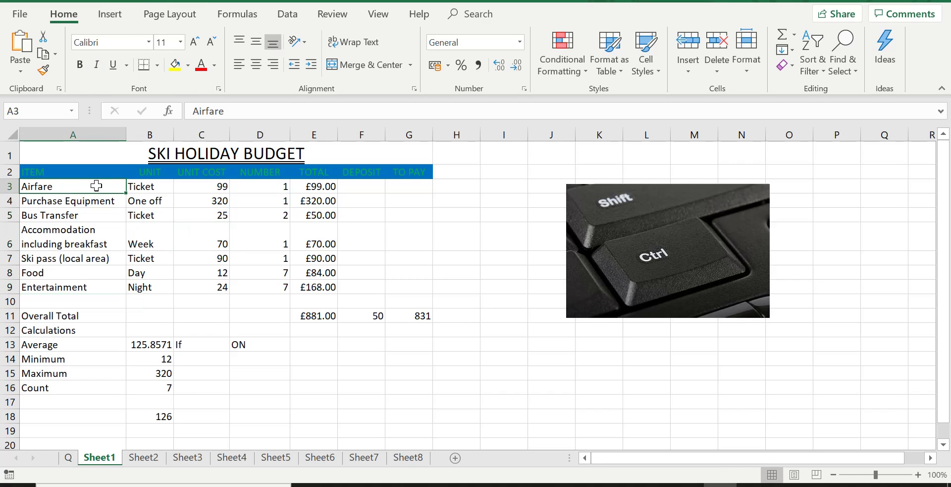
drag(97, 185, 99, 285)
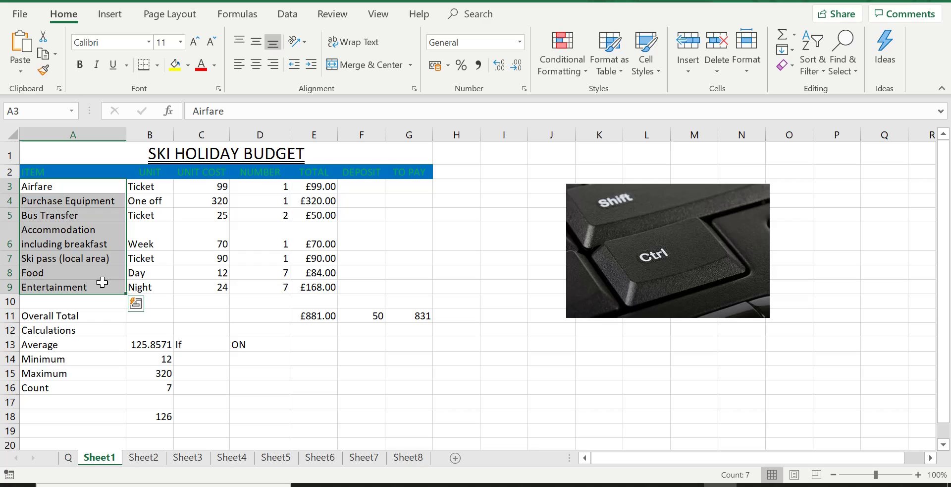
ctrl+drag(217, 187, 215, 287)
ctrl+drag(322, 187, 330, 287)
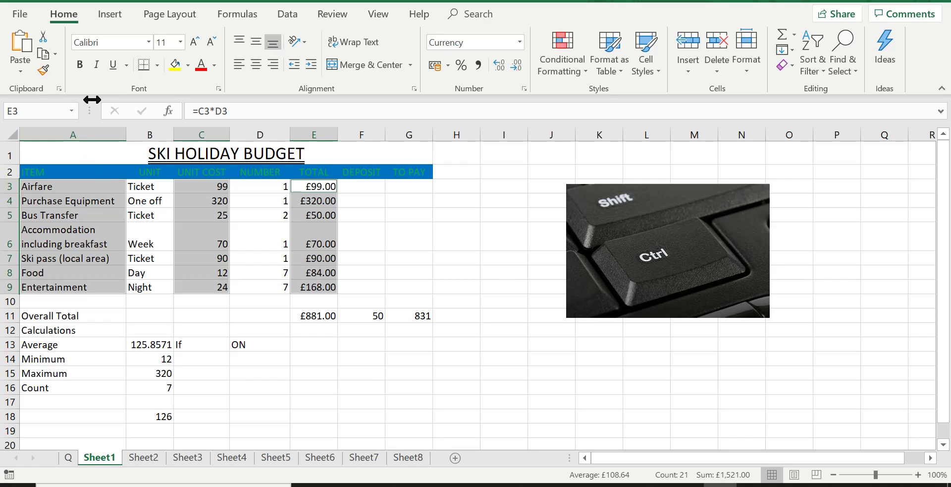
Step: Make the selected A, C and E cells bold, italic and underlined
click(81, 66)
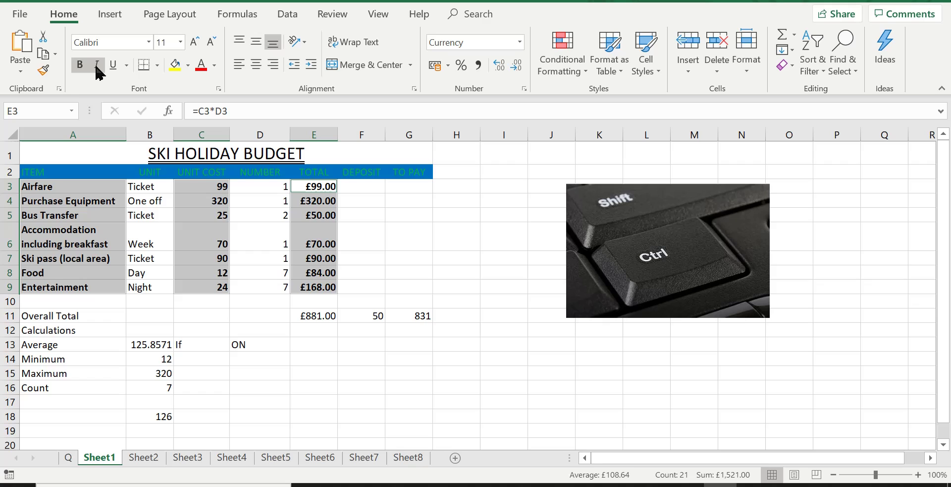
click(97, 66)
click(114, 65)
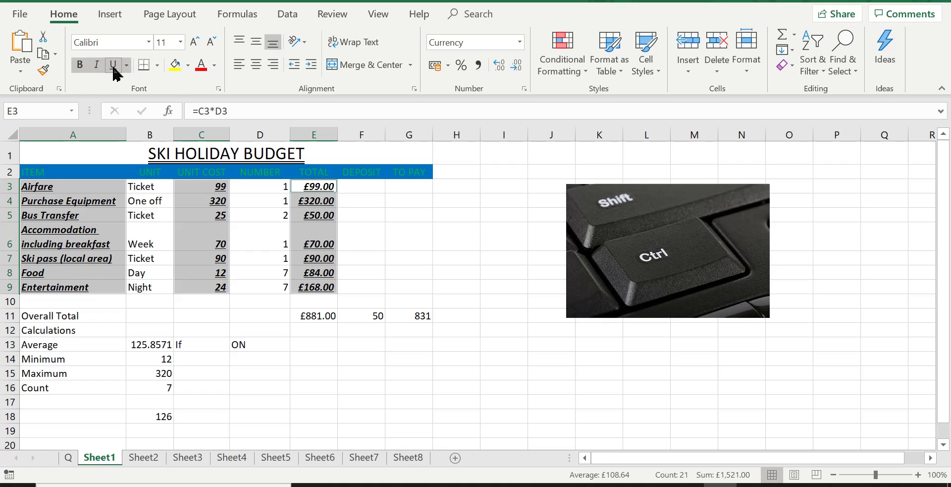
Step: Give the selected cells green font colour and a red fill, then deselect
click(214, 66)
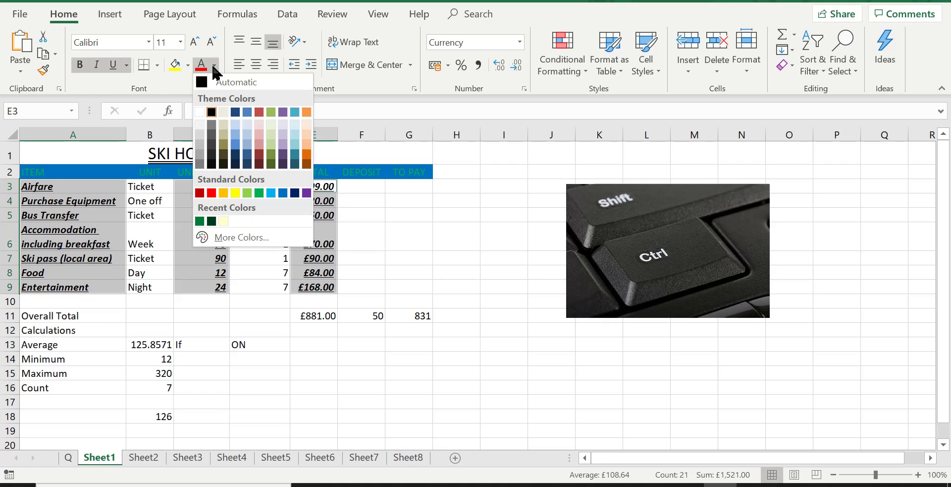
click(259, 193)
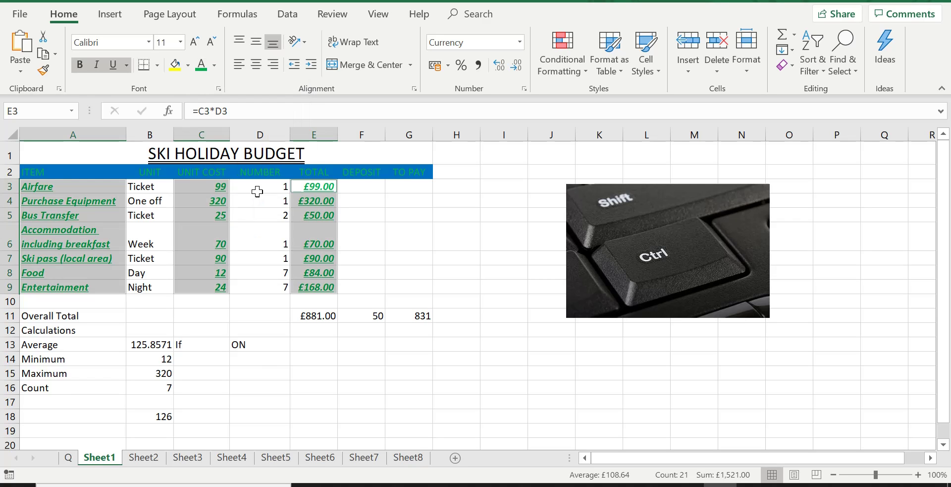
click(188, 65)
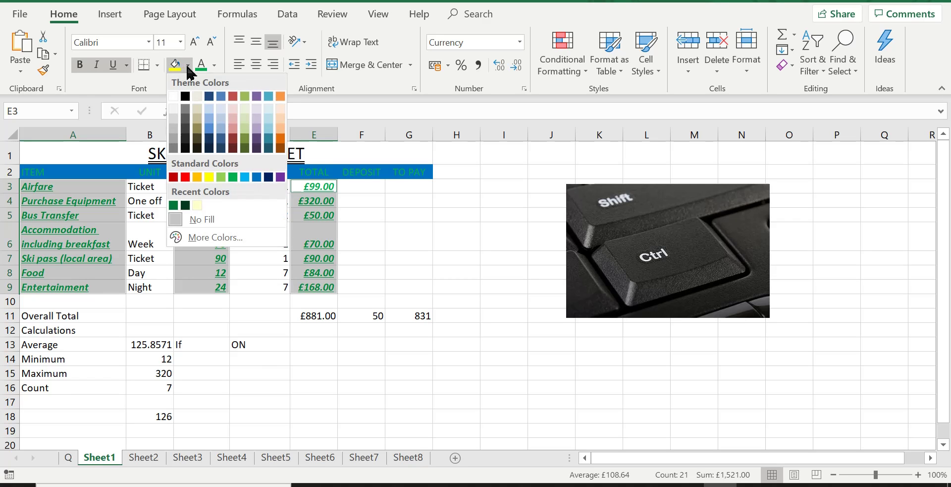
click(186, 178)
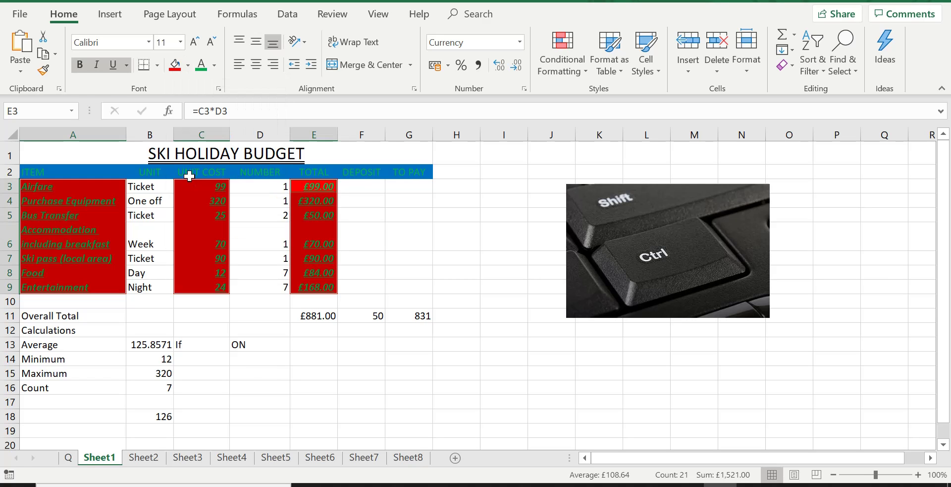
click(456, 251)
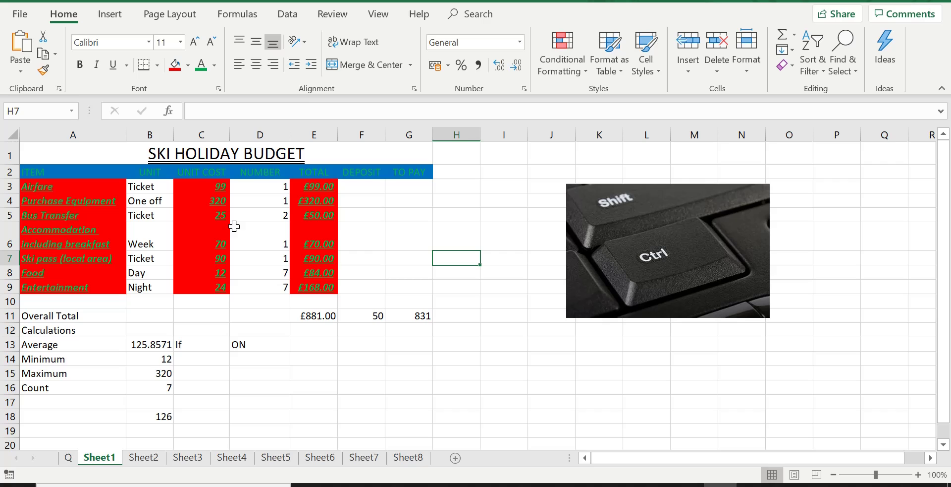